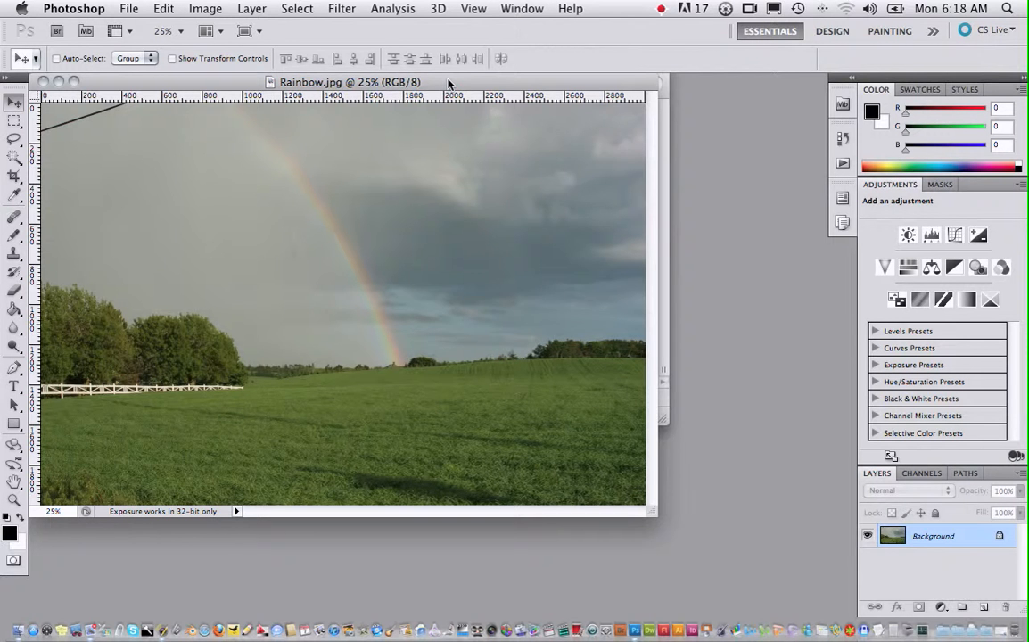
- Open the Variations adjustment for the rainbow photo and set its tonal range to Highlights
{"action": "key", "text": "super+0"}
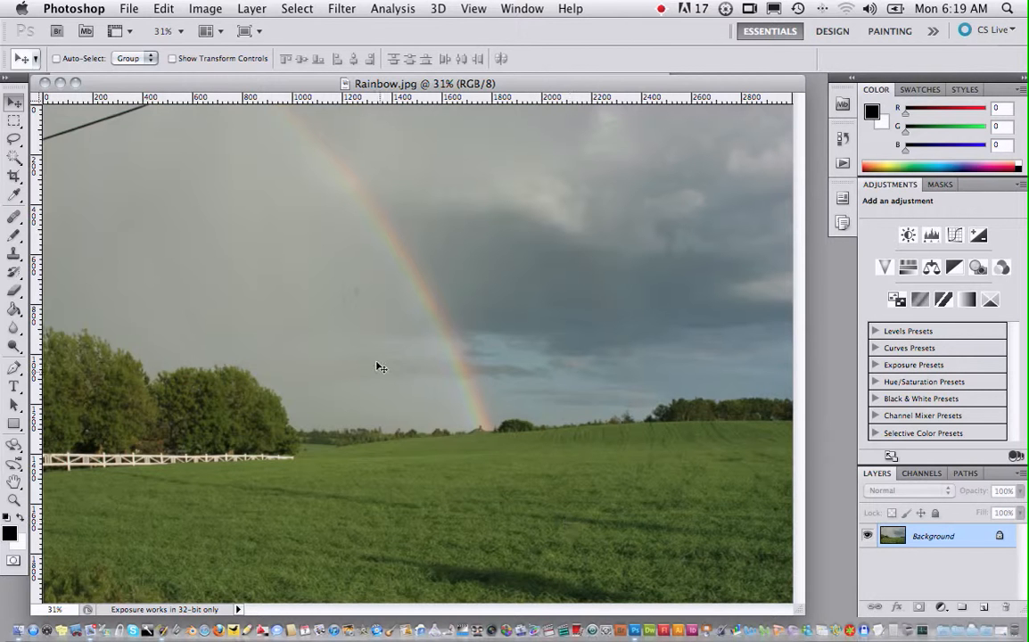
{"action": "left_click", "coordinate": [206, 11]}
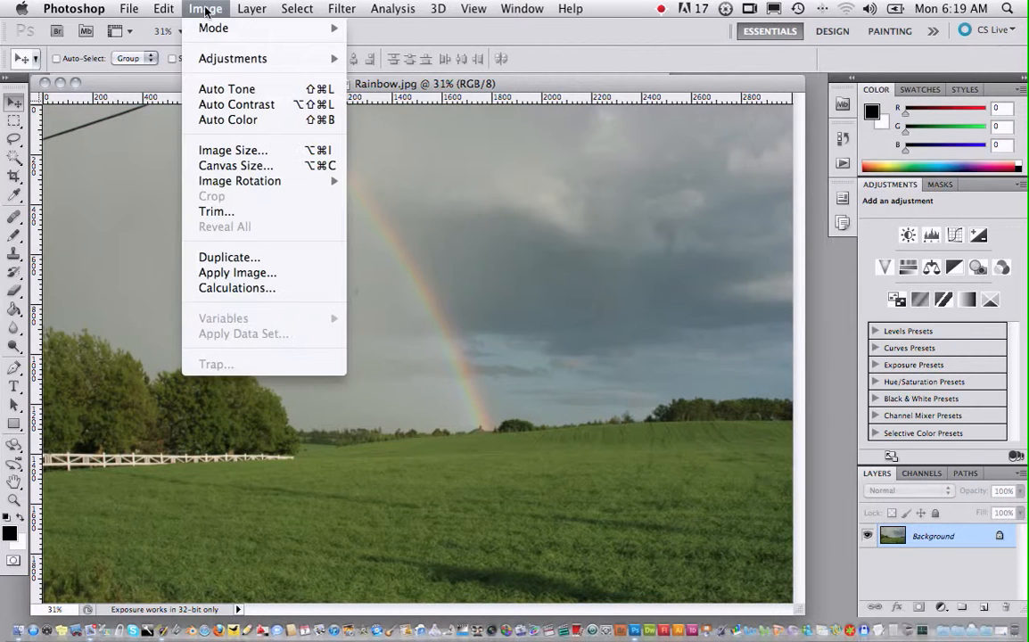
{"action": "mouse_move", "coordinate": [205, 58]}
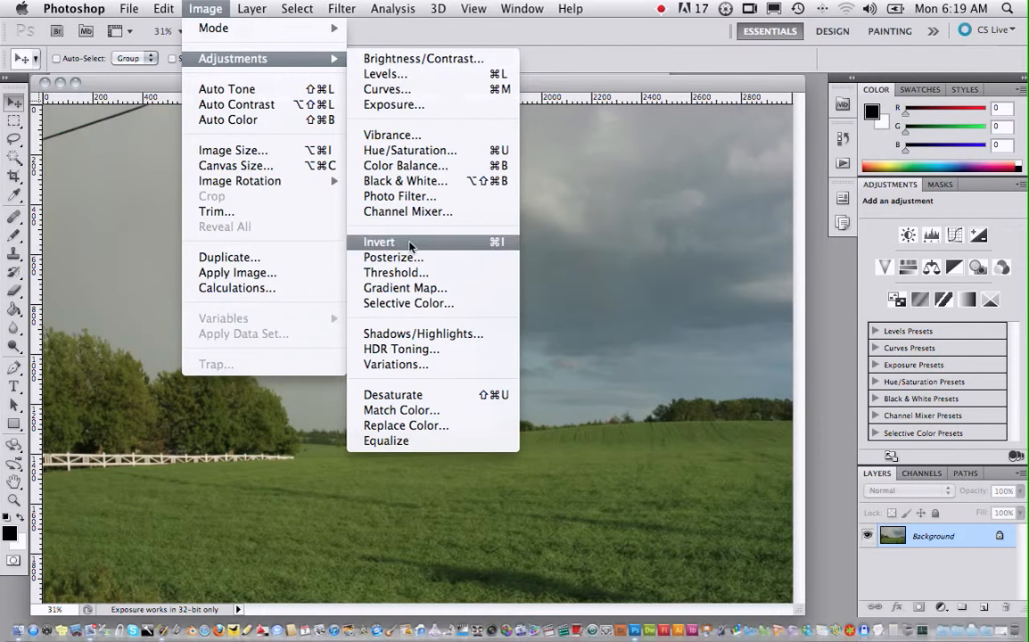
{"action": "left_click", "coordinate": [415, 366]}
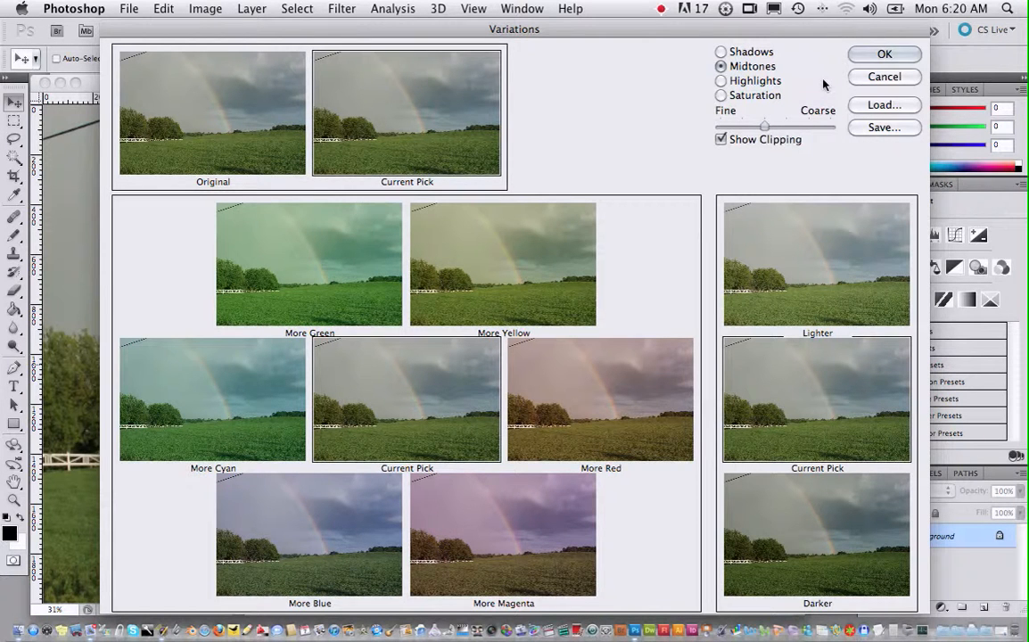
{"action": "left_click", "coordinate": [739, 82]}
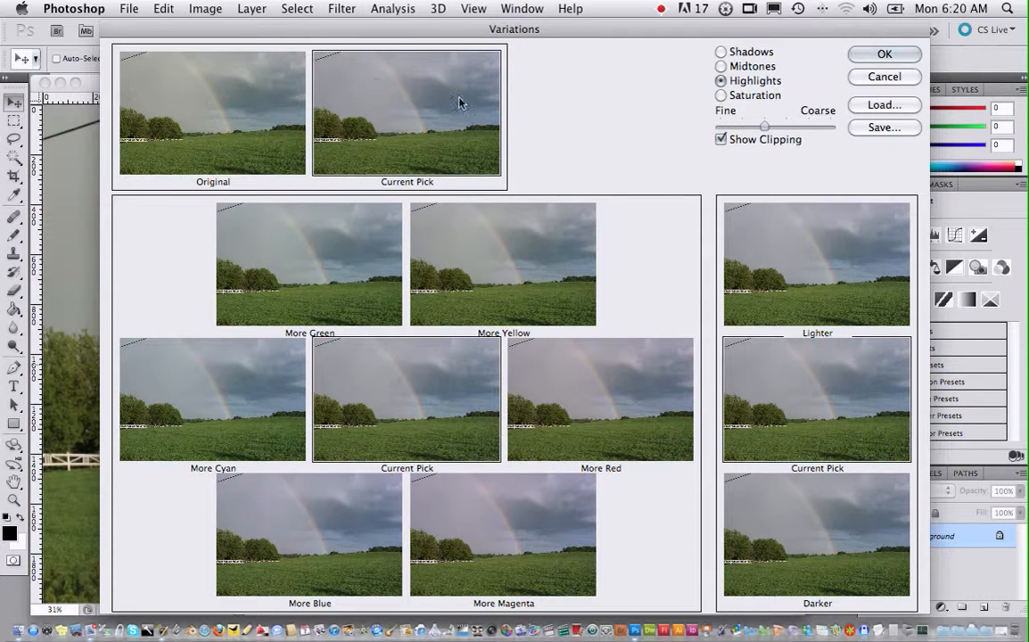
- Add more green to the shadows, make them darker, and apply the Variations adjustment
{"action": "left_click", "coordinate": [748, 53]}
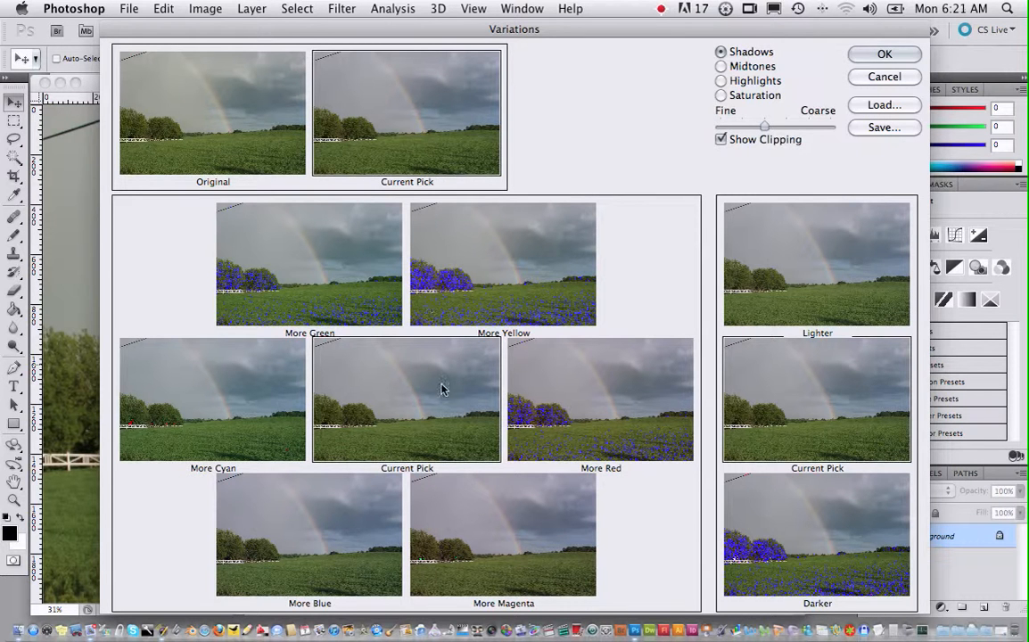
{"action": "left_click", "coordinate": [328, 283]}
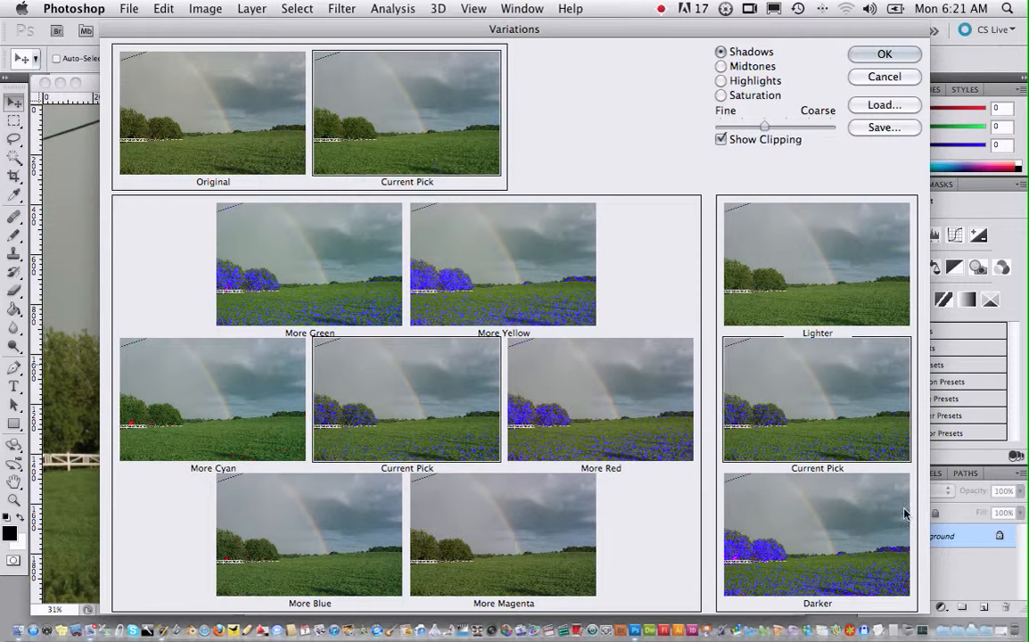
{"action": "left_click", "coordinate": [824, 517]}
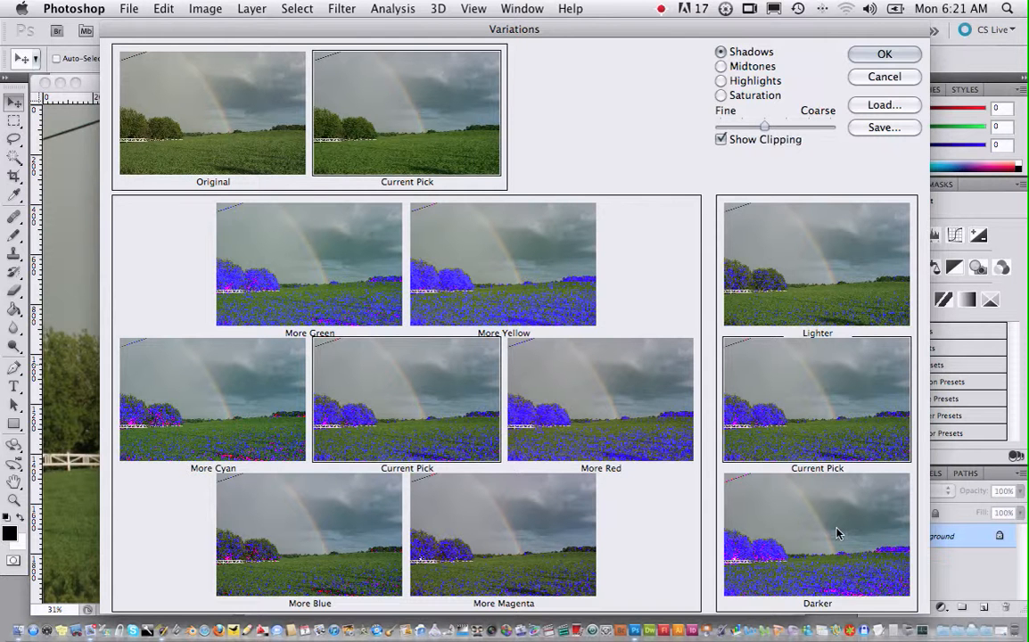
{"action": "left_click", "coordinate": [884, 55]}
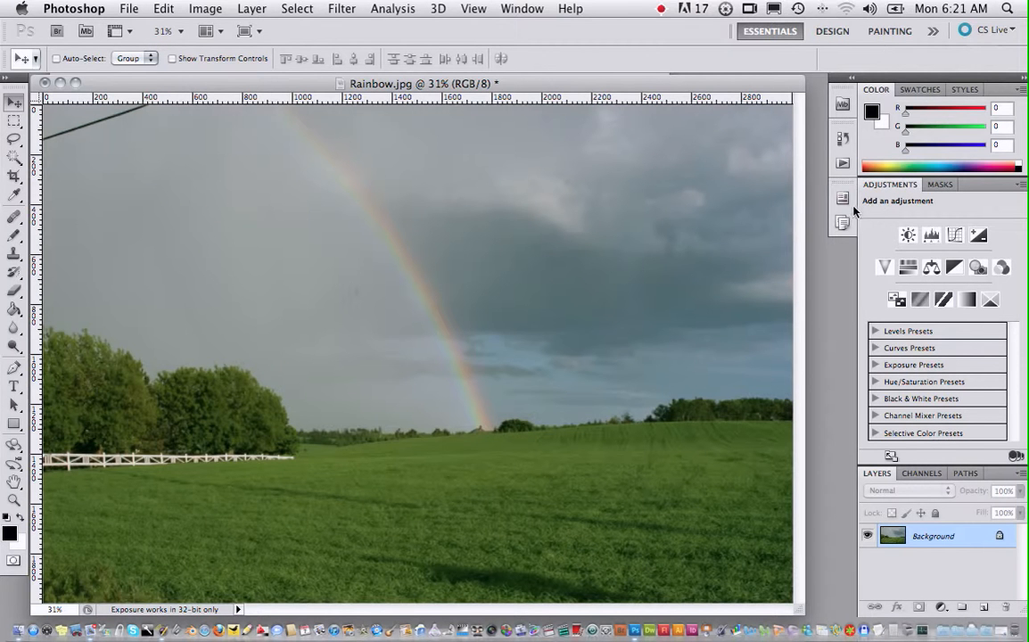
- Compare the photo before and after Variations using its history states, ending on the Variations state
{"action": "left_click", "coordinate": [842, 138]}
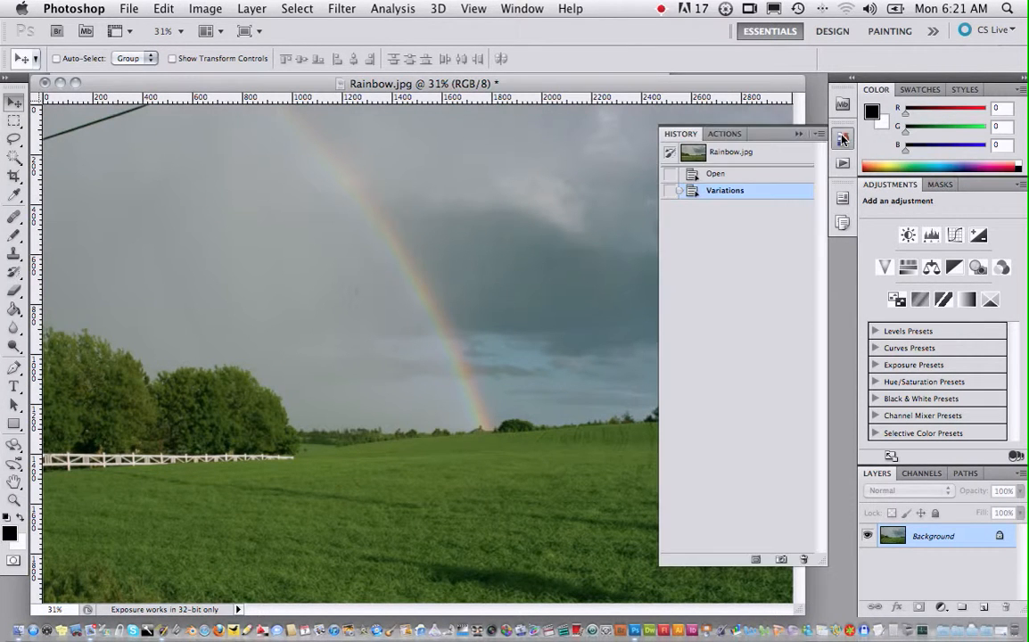
{"action": "left_click", "coordinate": [757, 153]}
{"action": "left_click", "coordinate": [740, 174]}
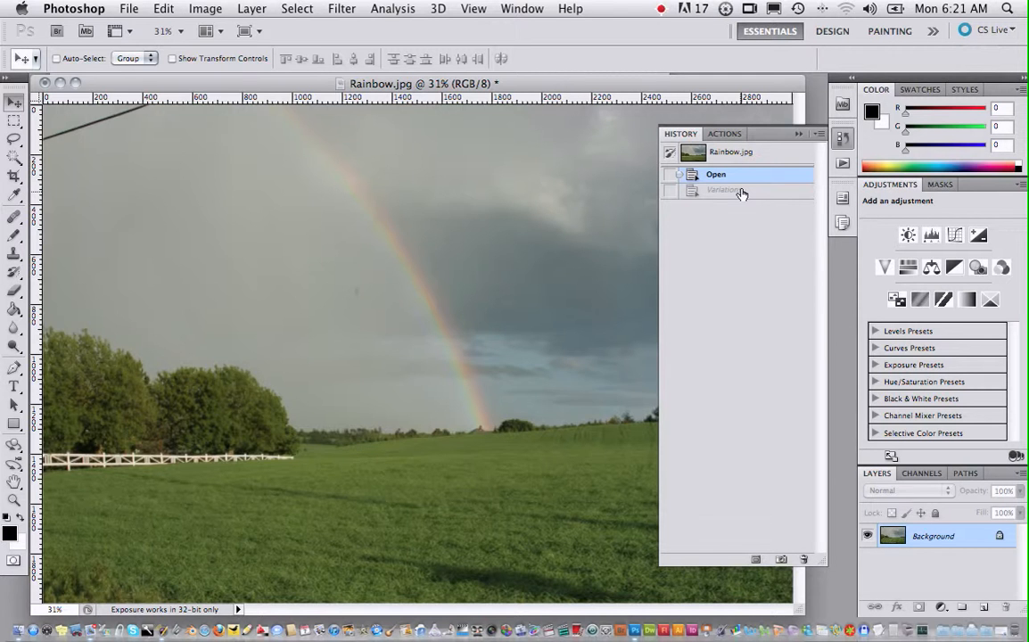
{"action": "left_click", "coordinate": [742, 191]}
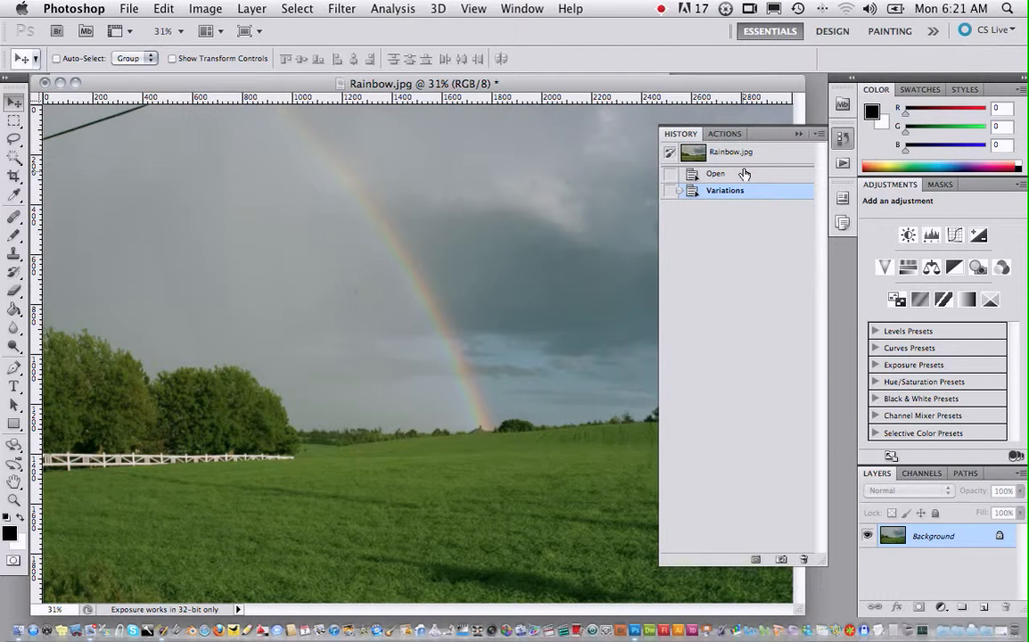
{"action": "left_click", "coordinate": [743, 173]}
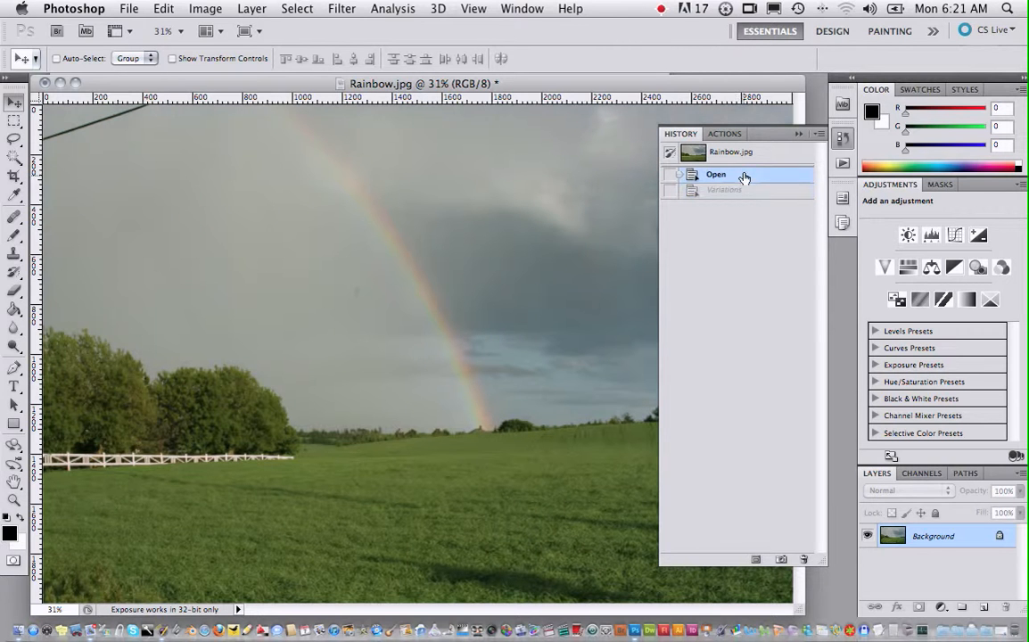
{"action": "left_click", "coordinate": [741, 192]}
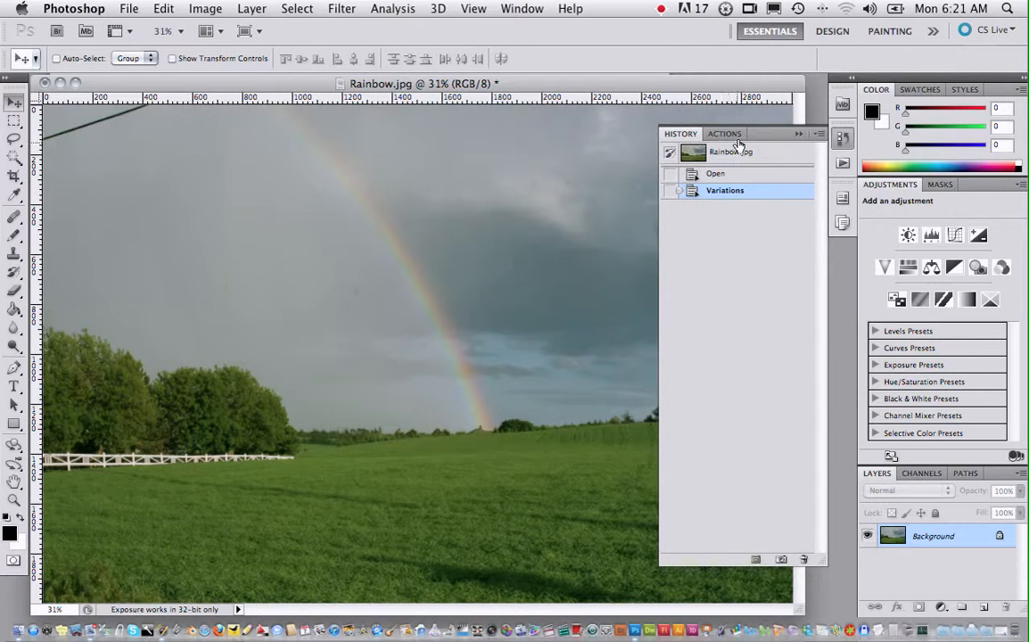
{"action": "left_click", "coordinate": [844, 141]}
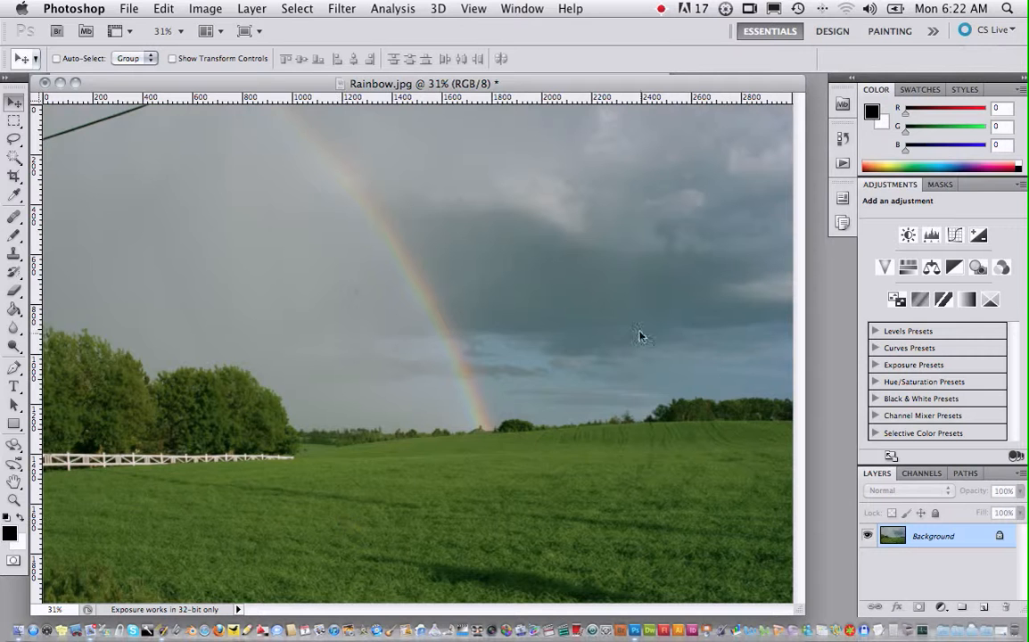
- Start a Curves adjustment and sample the black point from the dark area under the trees behind the fence
{"action": "left_click", "coordinate": [201, 8]}
{"action": "mouse_move", "coordinate": [268, 58]}
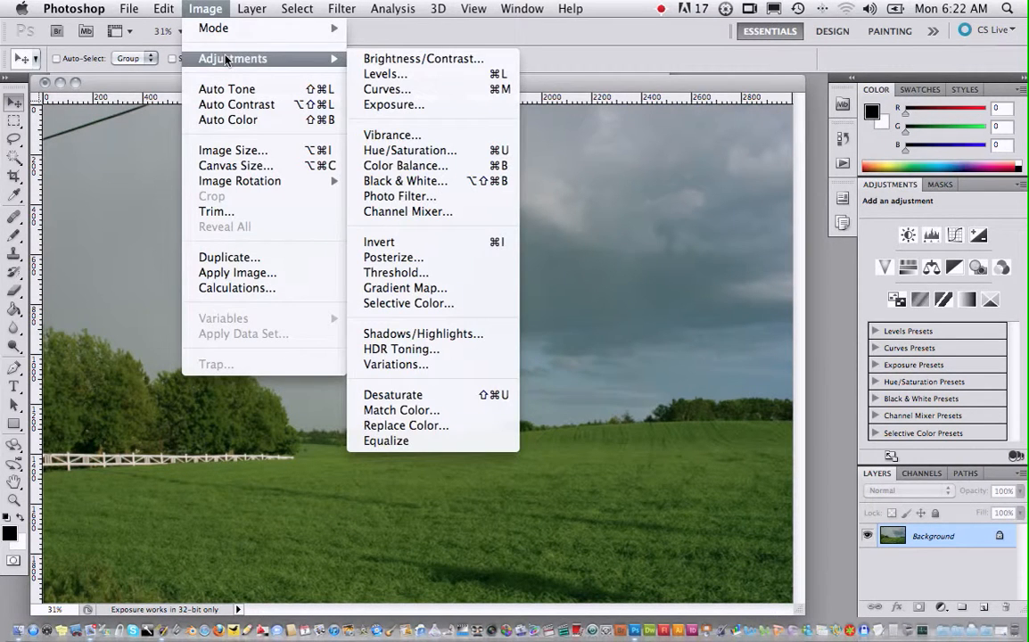
{"action": "left_click", "coordinate": [436, 90]}
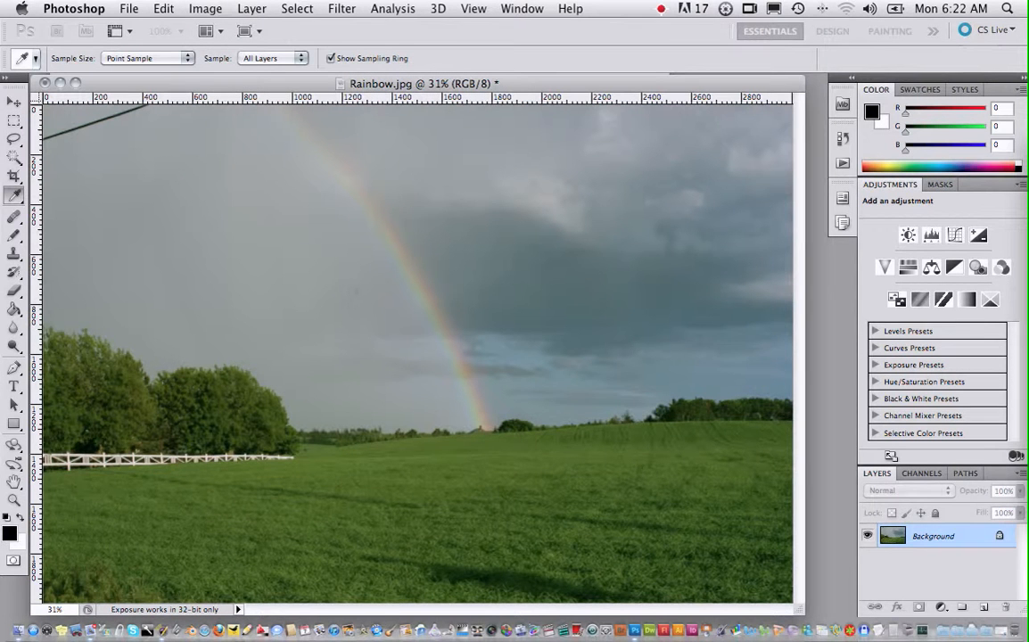
{"action": "left_click_drag", "start_coordinate": [979, 218], "coordinate": [832, 87]}
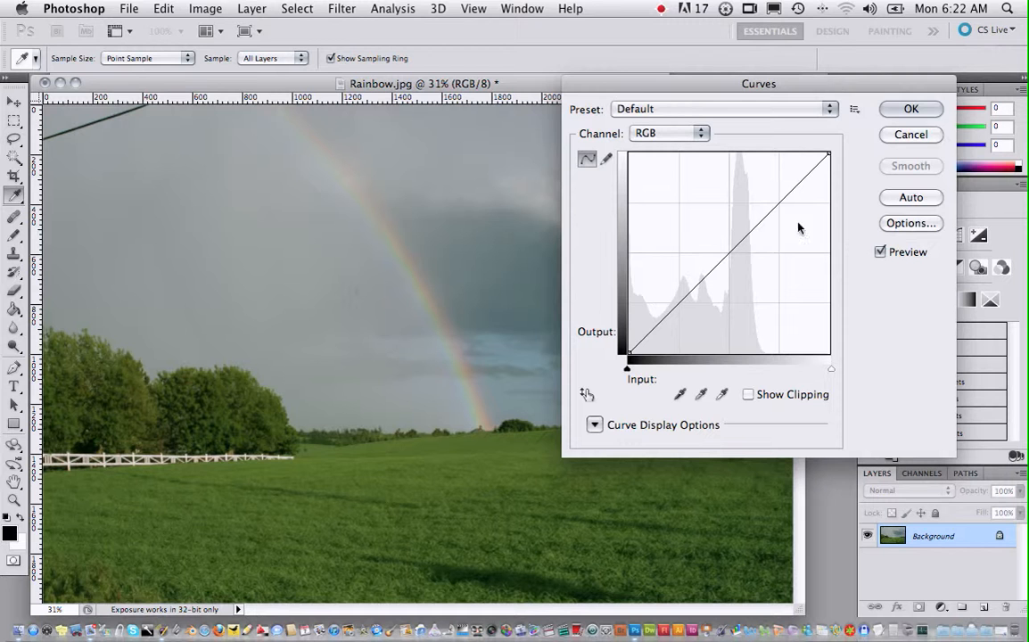
{"action": "left_click", "coordinate": [677, 395]}
{"action": "left_click_drag", "start_coordinate": [63, 484], "coordinate": [143, 496]}
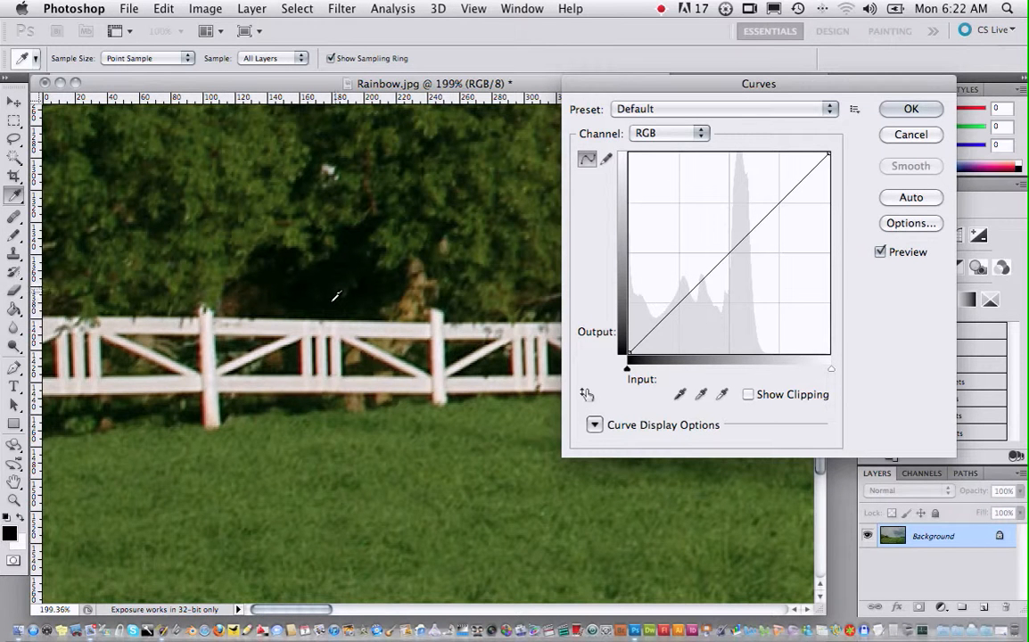
{"action": "left_click", "coordinate": [679, 395]}
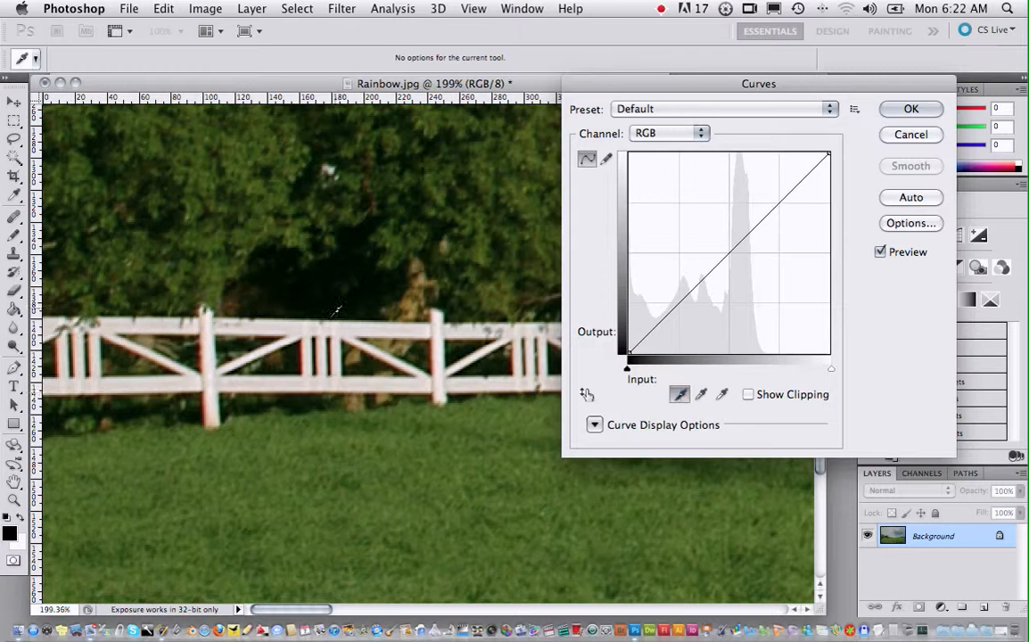
{"action": "left_click", "coordinate": [305, 312]}
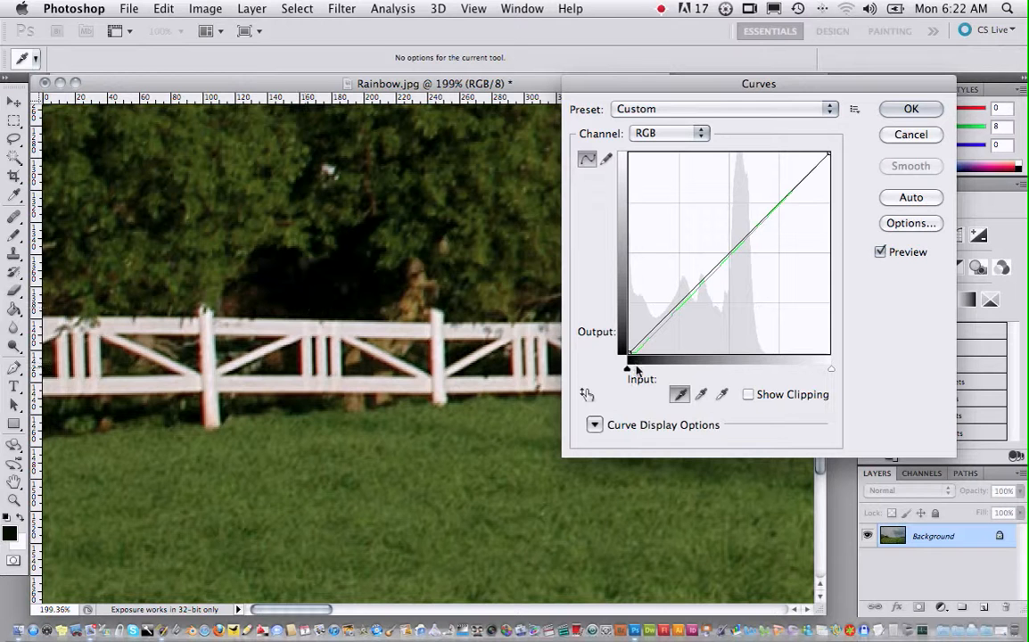
- Sample the white point from the white fence and apply the Curves adjustment
{"action": "left_click", "coordinate": [722, 396]}
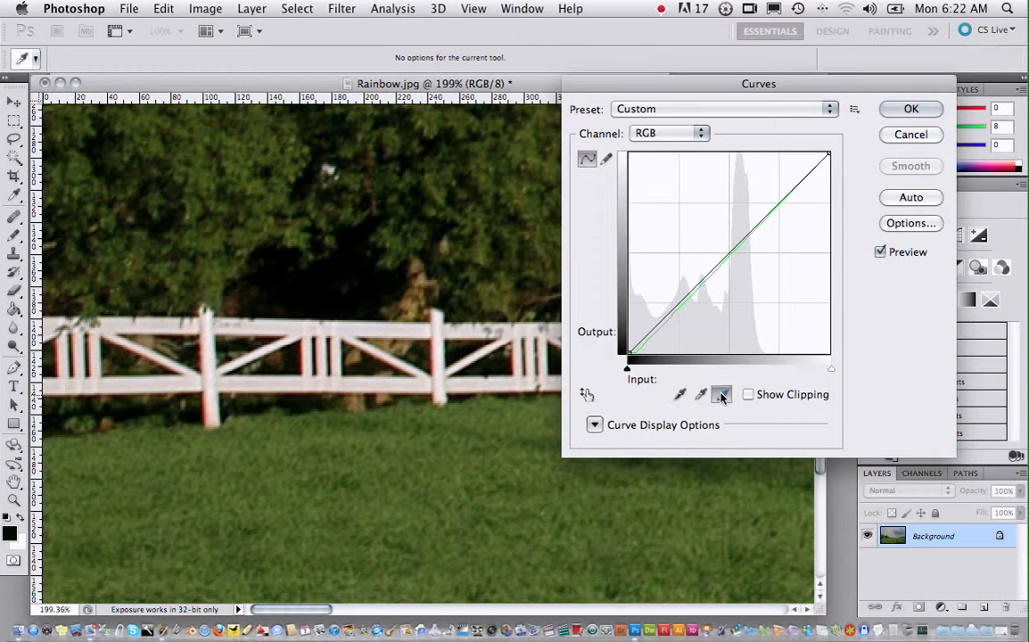
{"action": "left_click", "coordinate": [434, 329]}
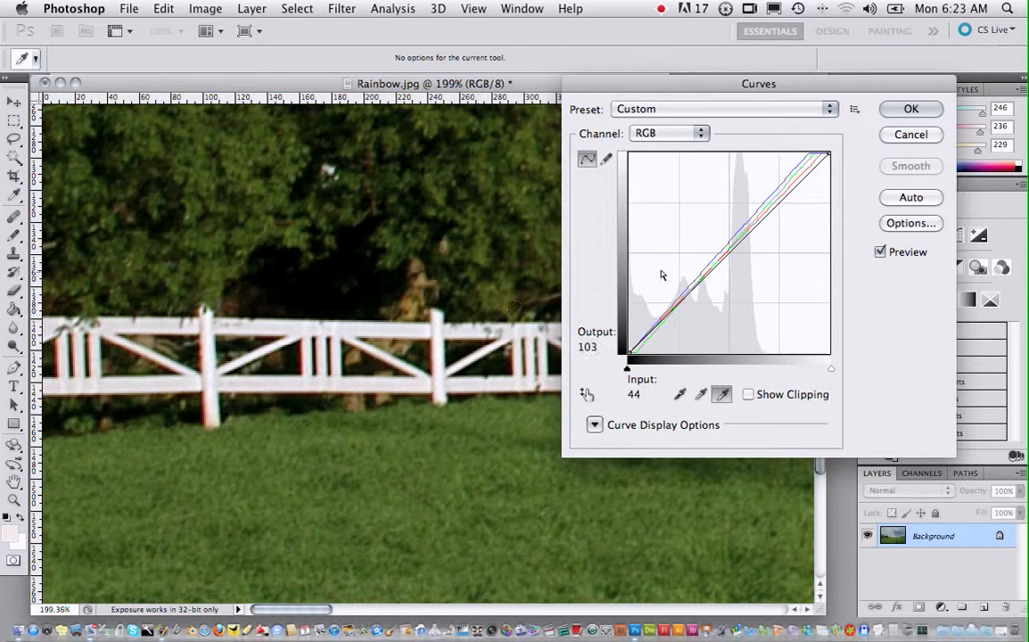
{"action": "left_click", "coordinate": [910, 109]}
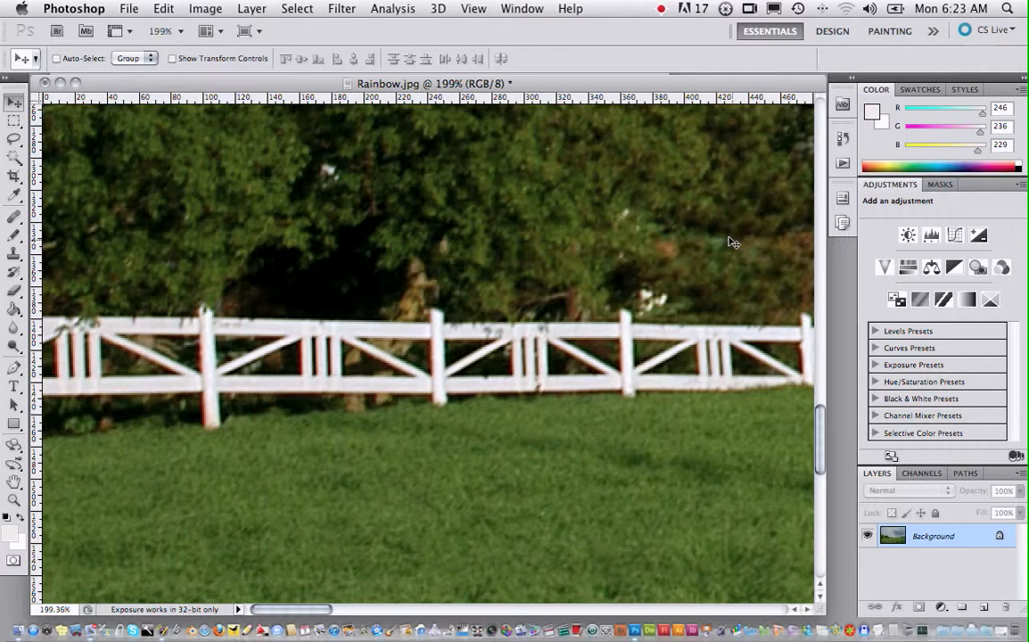
- Compare the whole photo in its Open, Variations and Curves history states, ending on the Curves state
{"action": "key", "text": "super+0"}
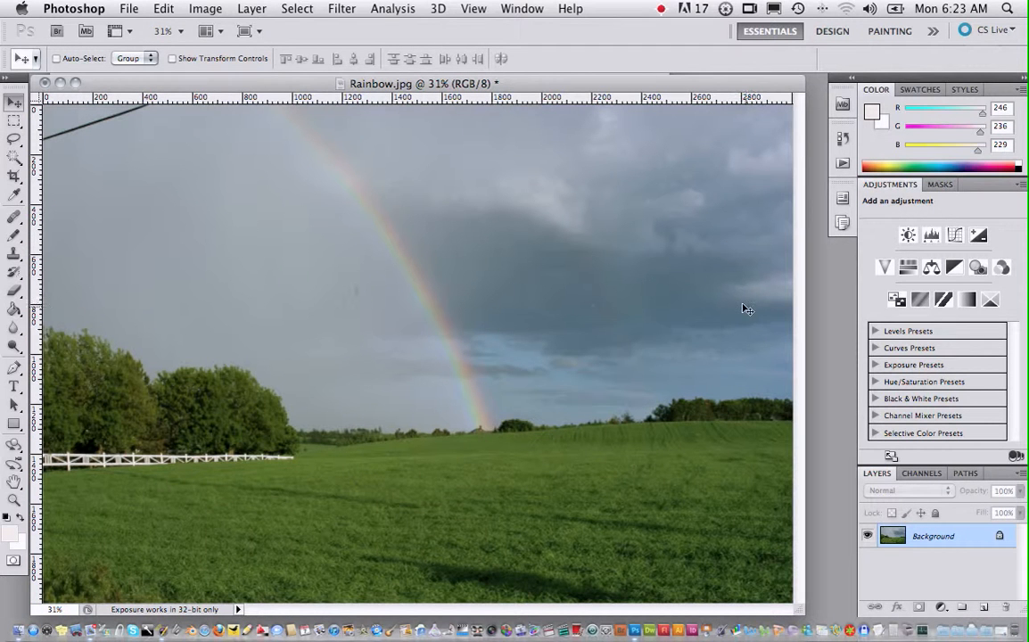
{"action": "left_click", "coordinate": [843, 136]}
{"action": "left_click", "coordinate": [724, 174]}
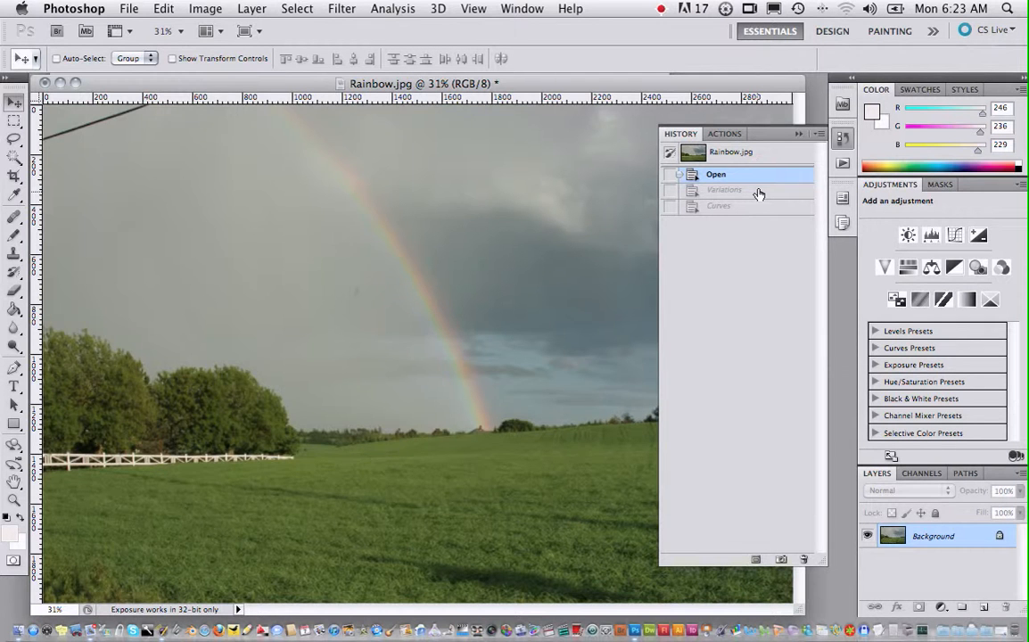
{"action": "left_click", "coordinate": [758, 191]}
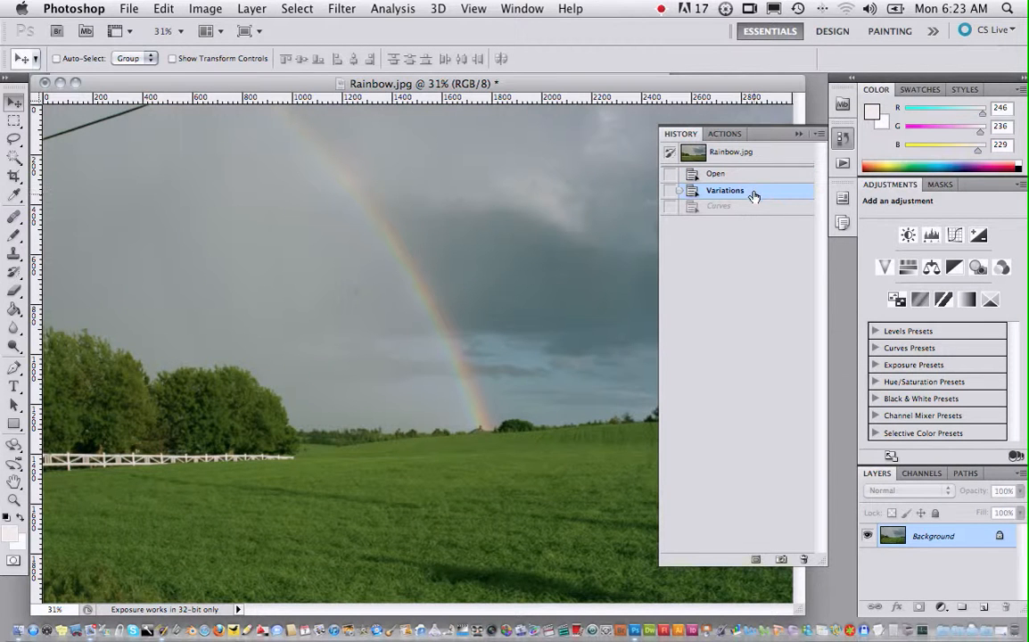
{"action": "left_click", "coordinate": [736, 207]}
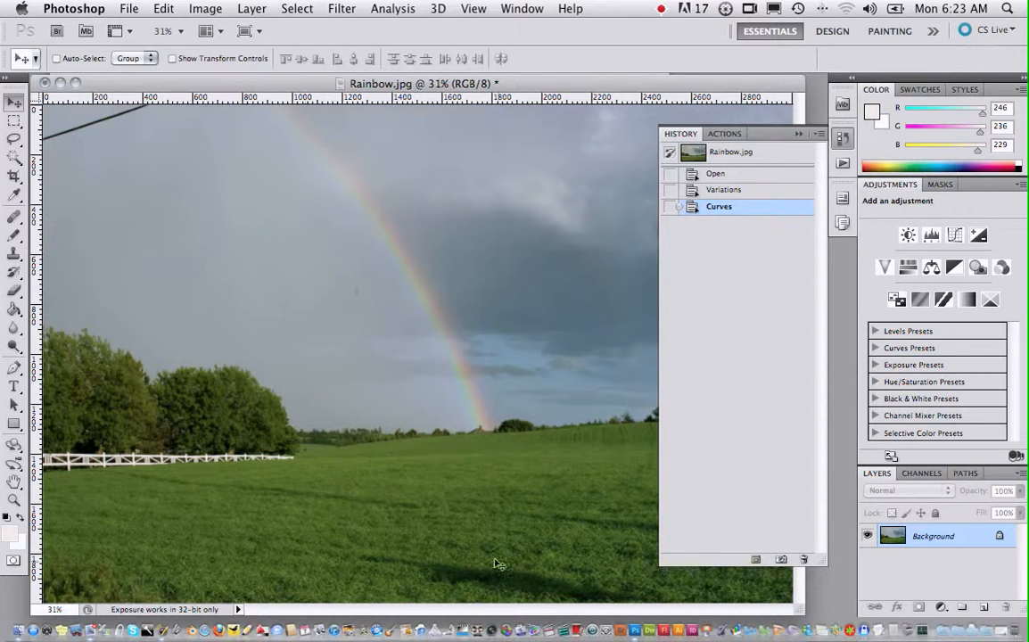
{"action": "left_click", "coordinate": [843, 140]}
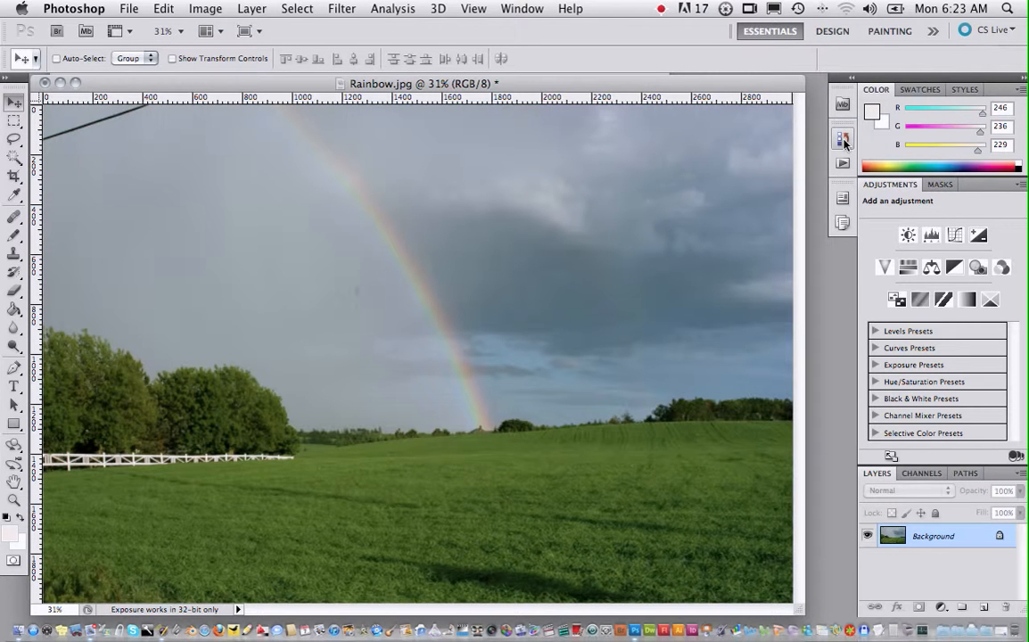